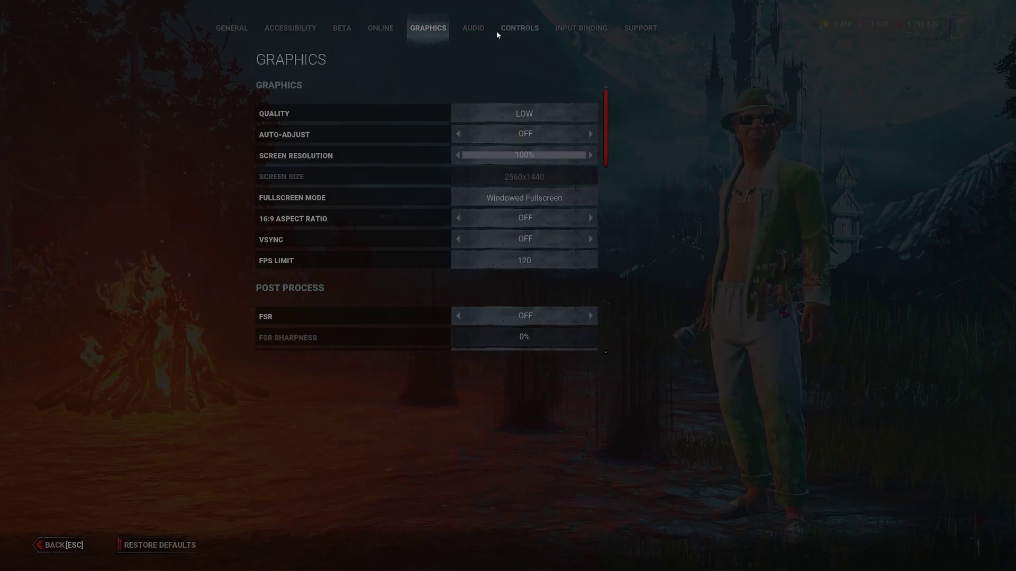
Step: Show the graphics settings and examine the Quality options and the Screen Resolution scale
left_click(317, 26)
left_click(381, 34)
left_click(428, 29)
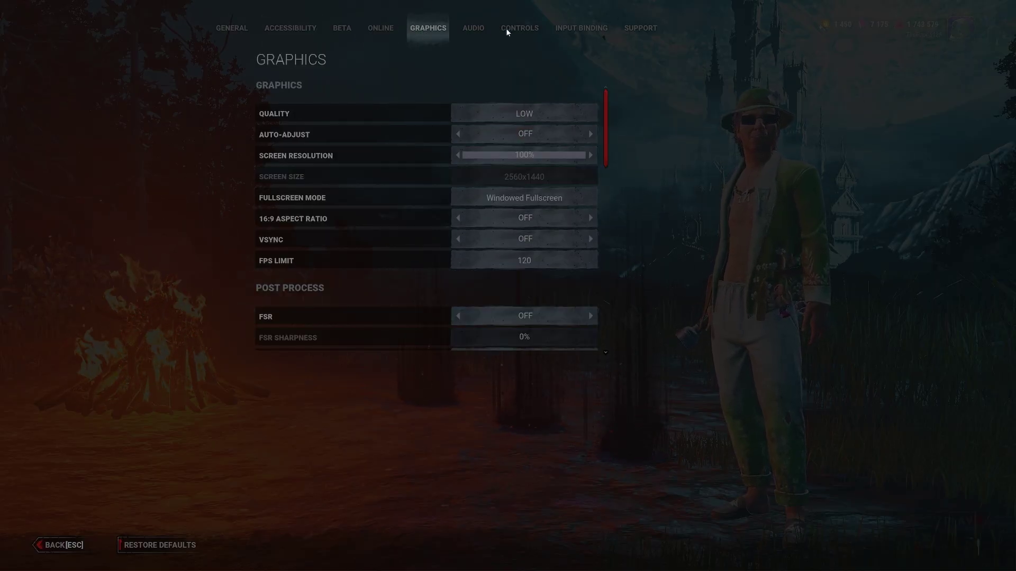
left_click(548, 113)
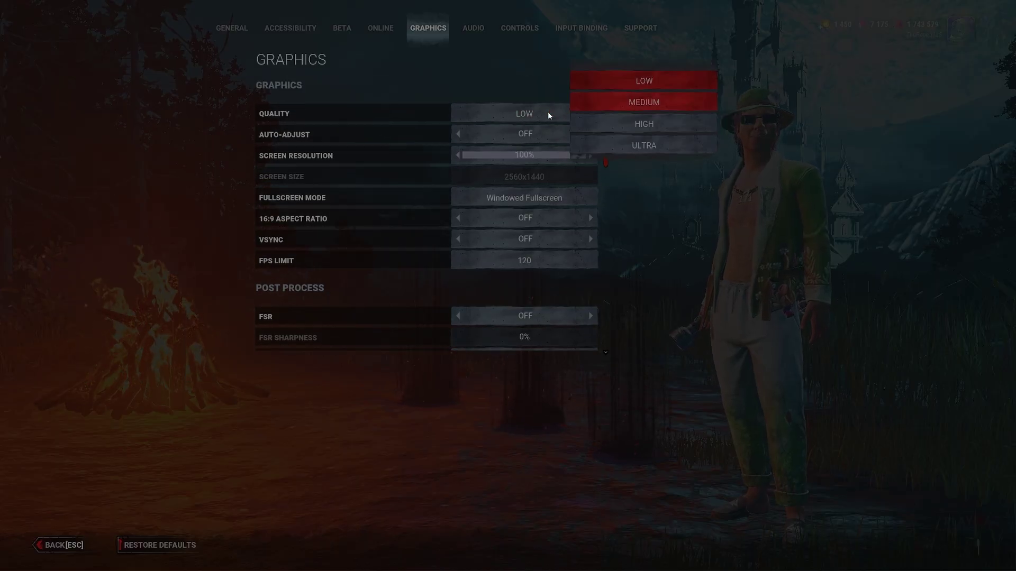
left_click(505, 148)
left_click(523, 155)
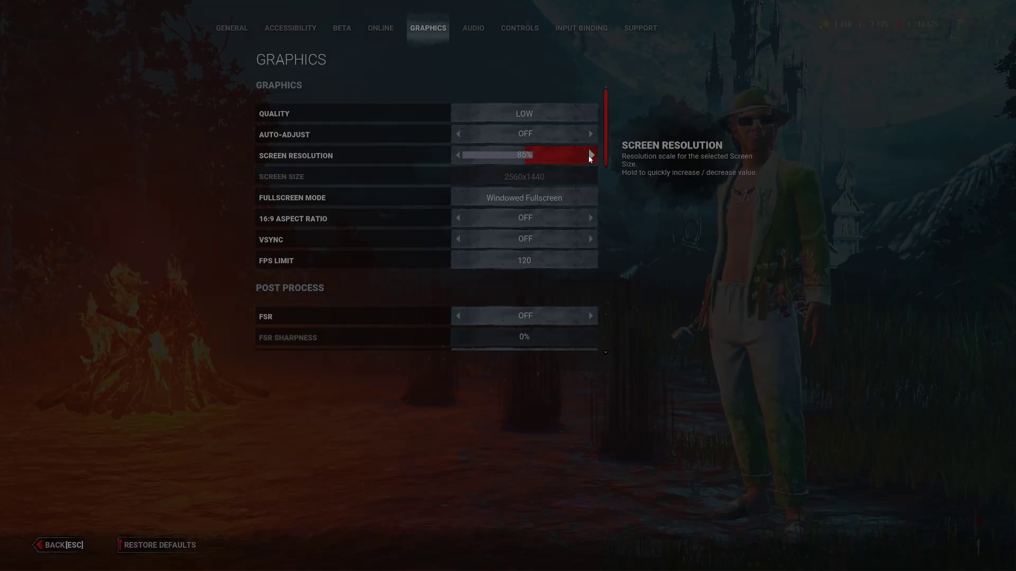
Step: Look through the remaining graphics settings, from Post Process and UI / HUD to Quest Notifications
scroll(378, 196, "down", 4)
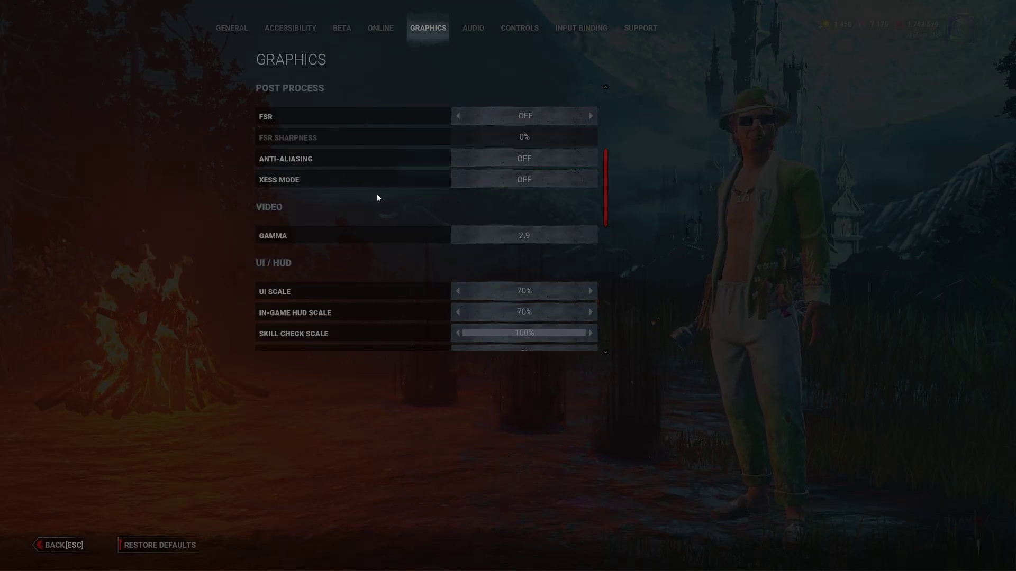
scroll(378, 198, "down", 2)
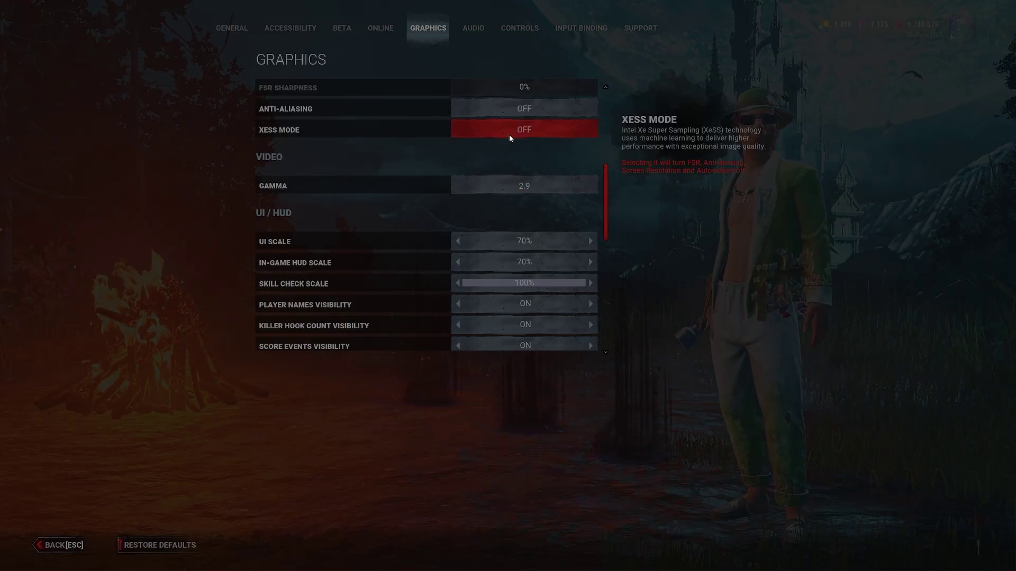
scroll(367, 244, "down", 4)
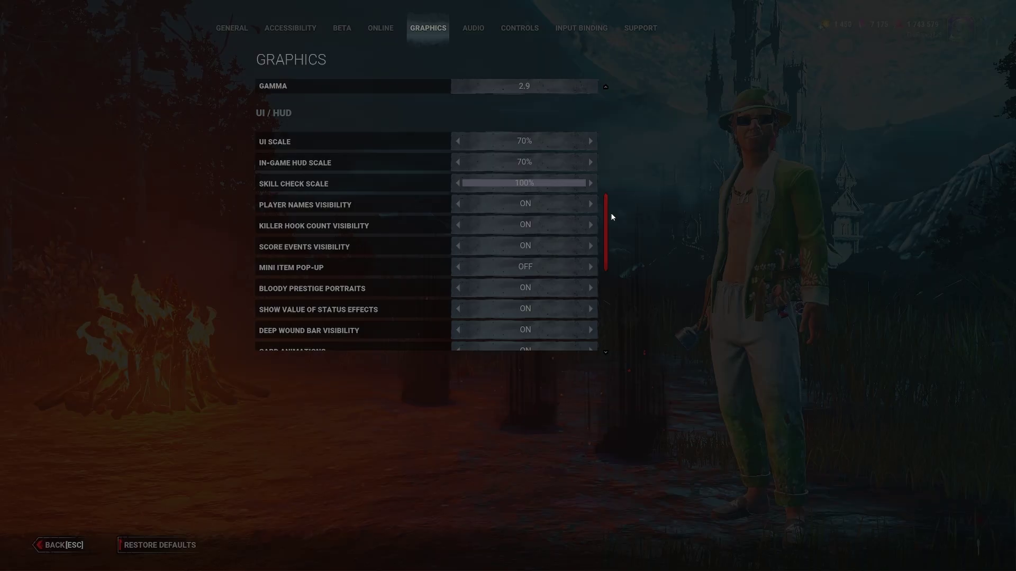
scroll(610, 231, "down", 4)
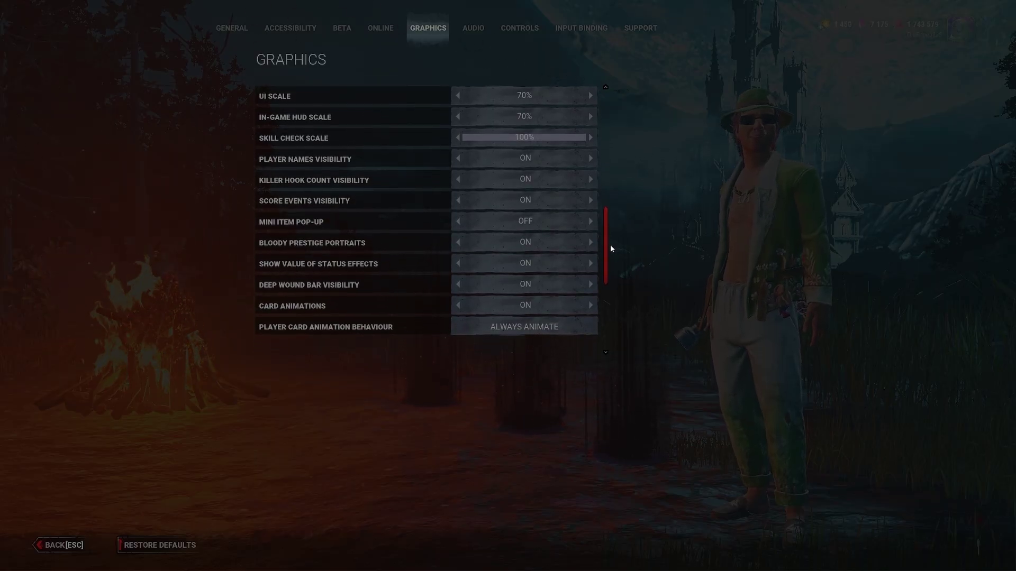
scroll(614, 262, "down", 8)
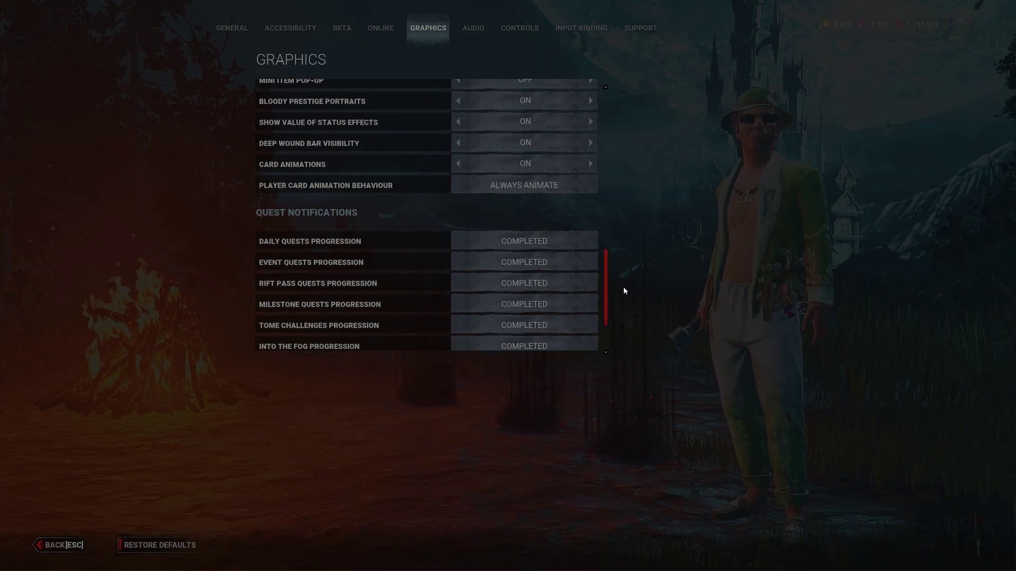
scroll(627, 299, "down", 2)
scroll(631, 322, "up", 14)
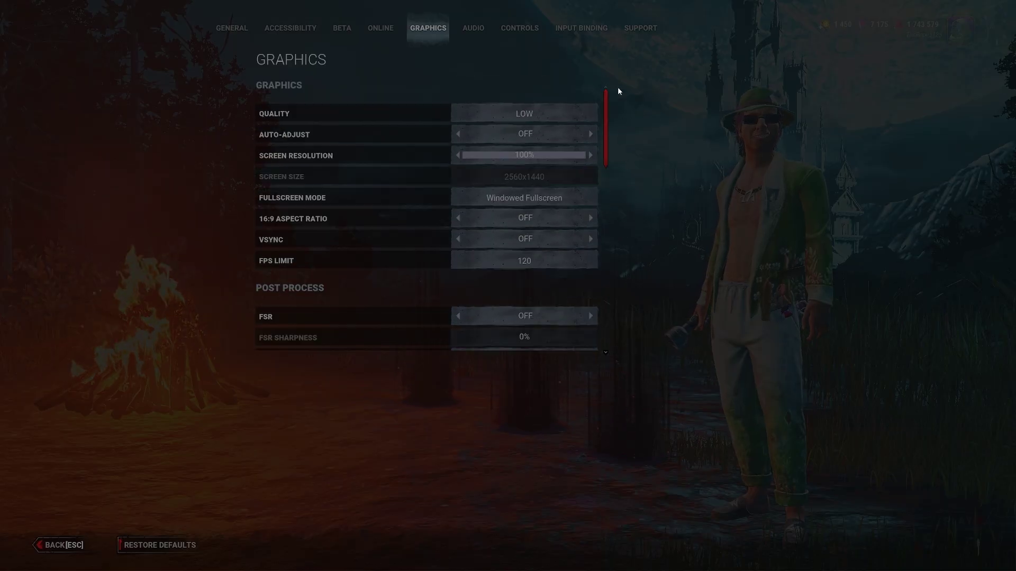
Step: Look over the game's General and Accessibility settings
left_click(234, 33)
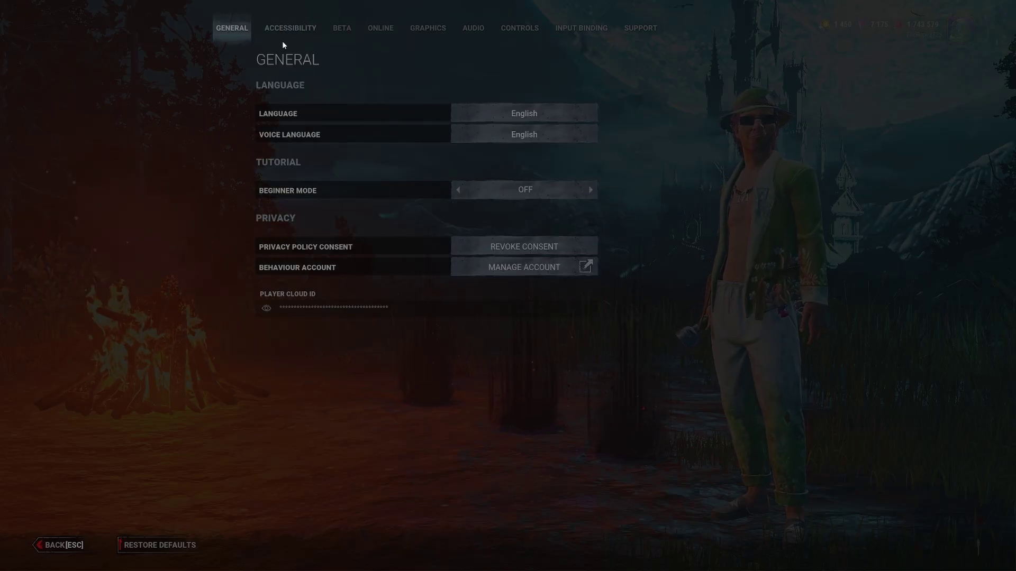
left_click(296, 38)
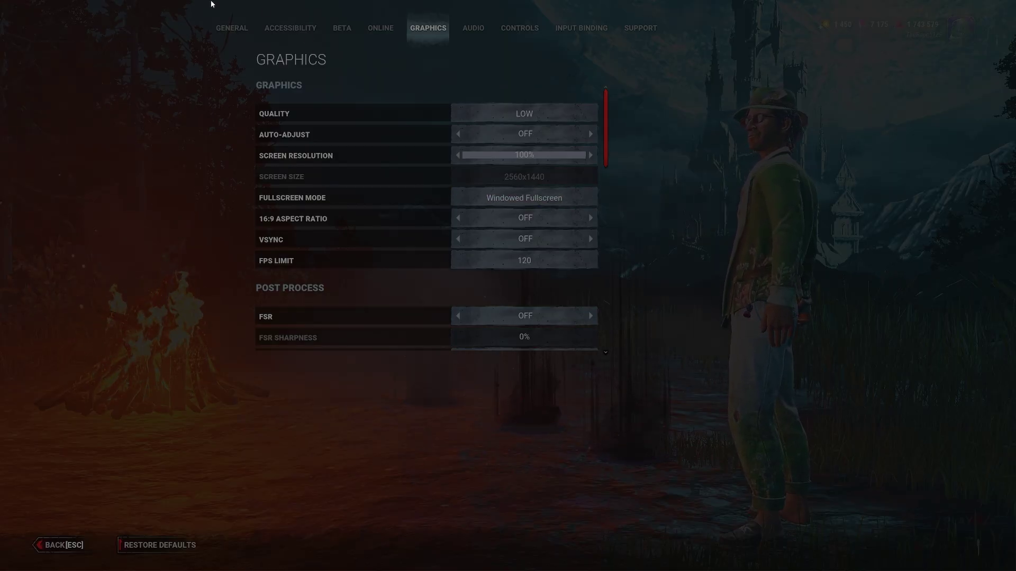
Step: Choose Windowed Fullscreen as the fullscreen mode in the graphics settings
scroll(607, 161, "down", 1)
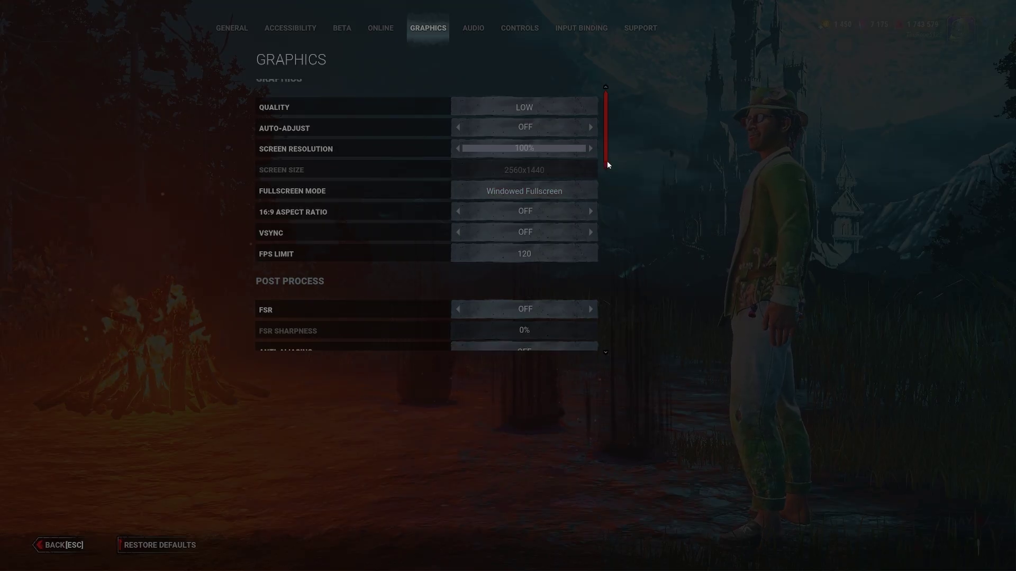
scroll(608, 159, "up", 1)
left_click(515, 205)
left_click(690, 205)
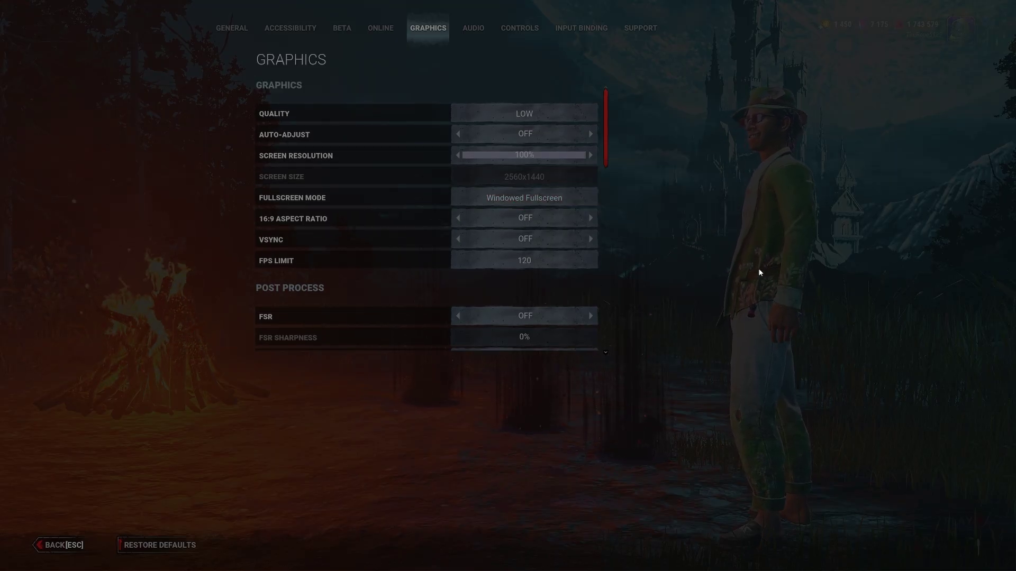
Step: Switch out of the game and open the local application data folder by searching Windows for %localappdata%
key("alt+Tab")
left_click(374, 562)
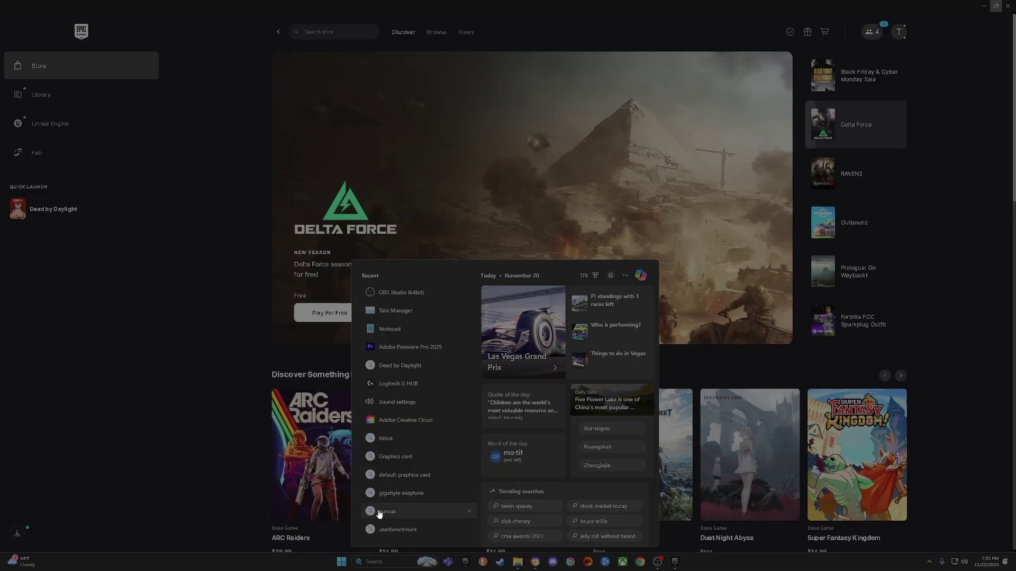
type("%")
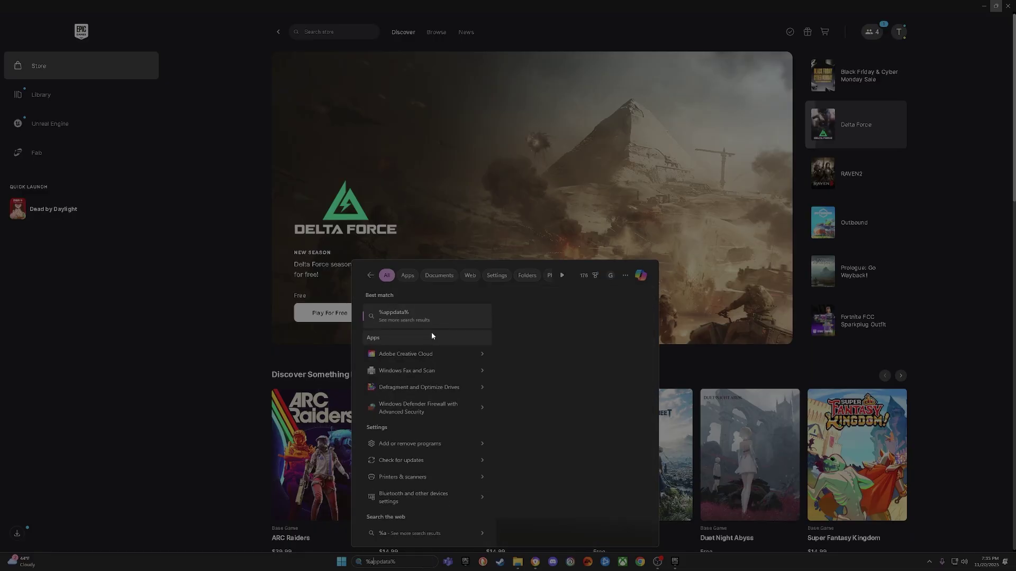
type("localappdata%")
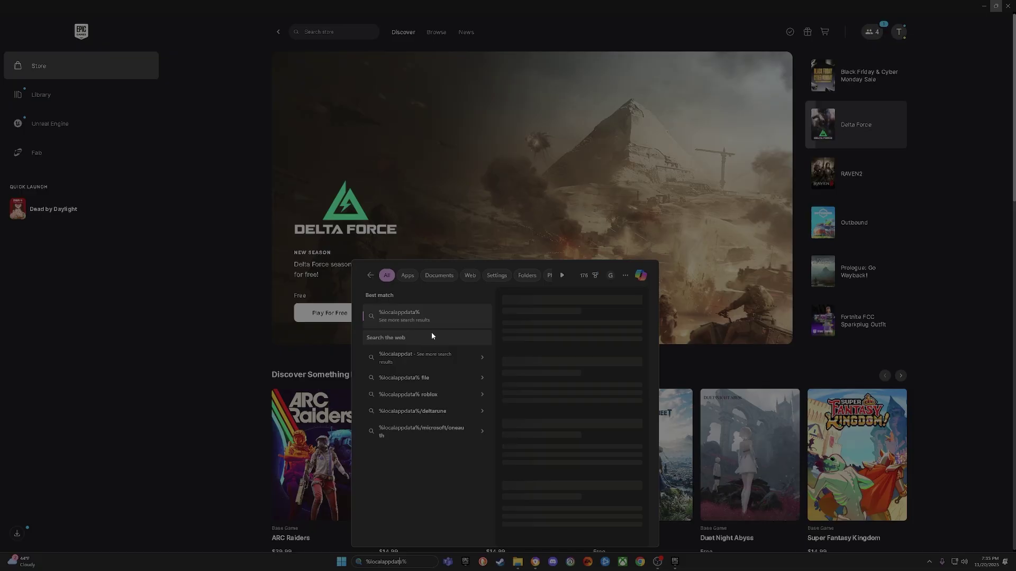
key("Return")
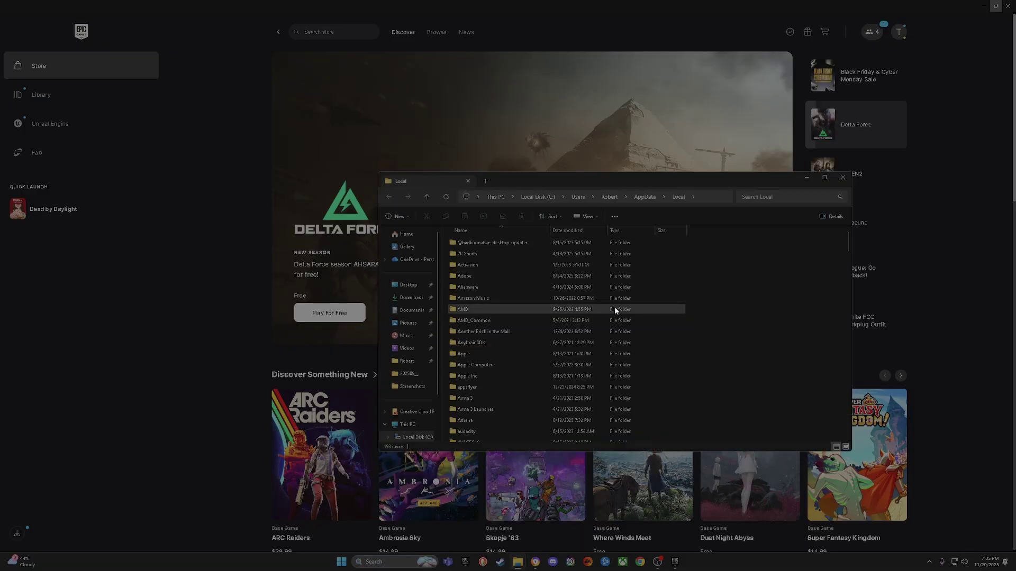
Step: Go to the WinGDK configuration folder under DeadByDaylight, Saved and Config
scroll(741, 289, "down", 7)
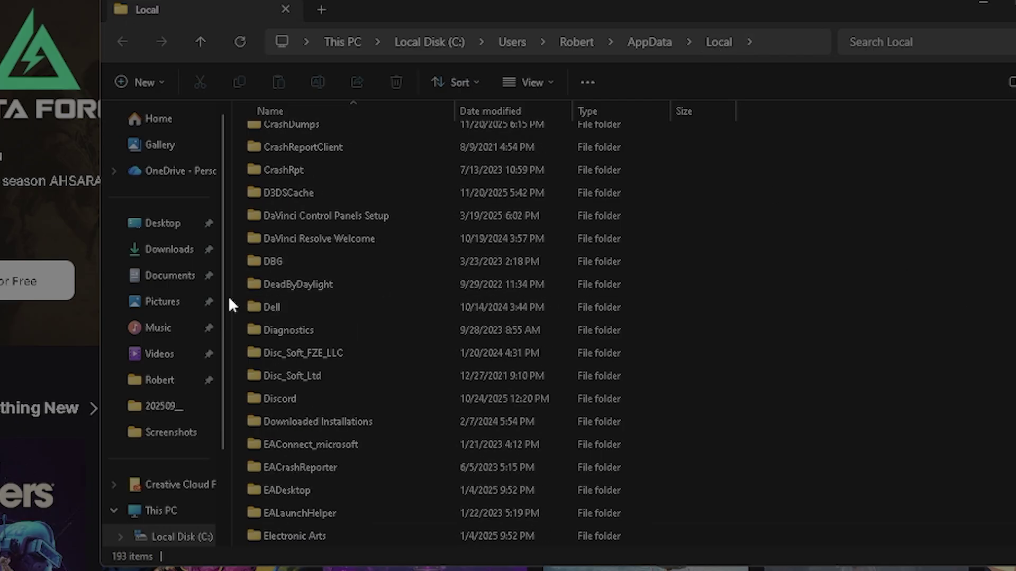
double_click(321, 282)
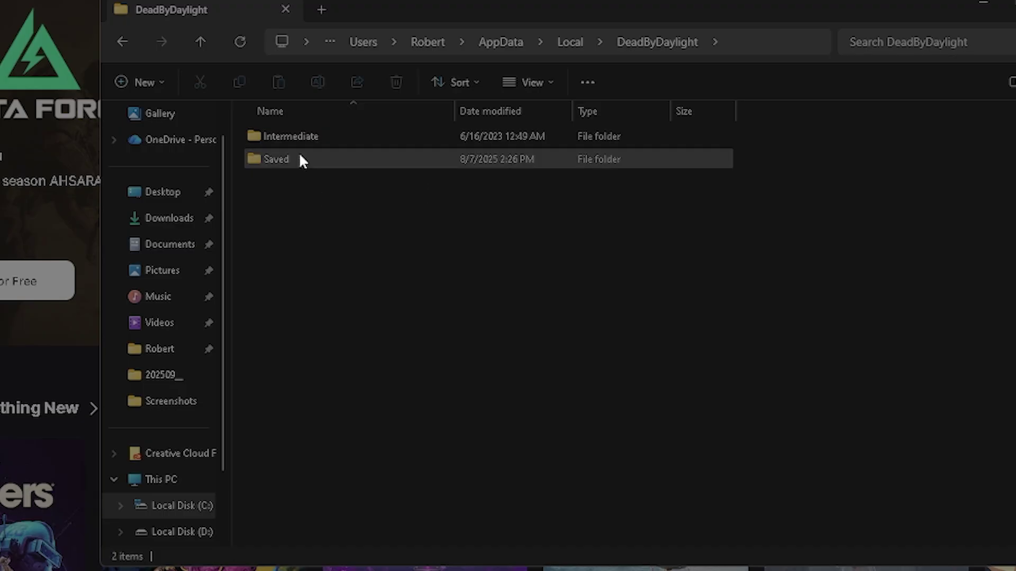
double_click(350, 159)
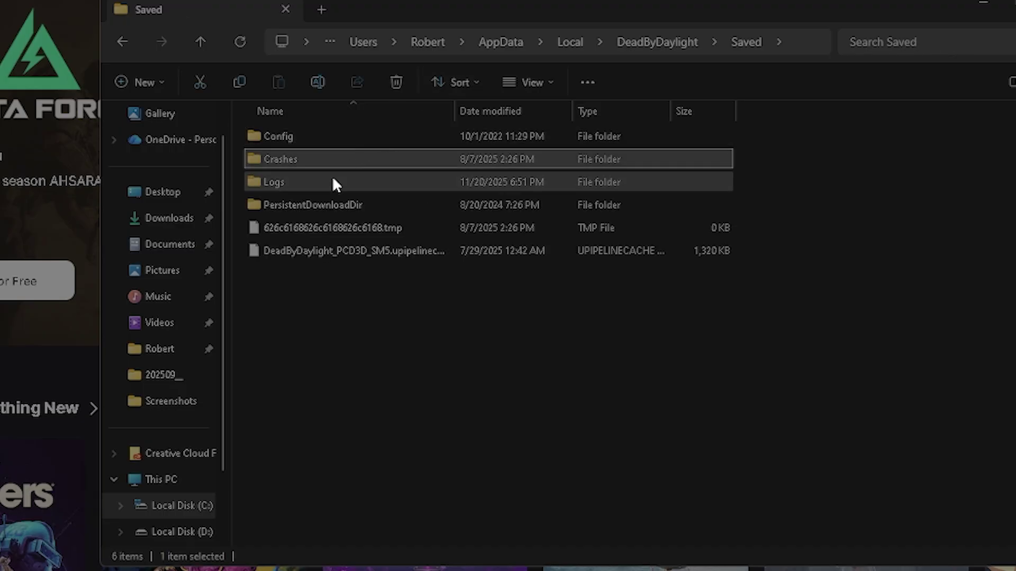
left_click(373, 137)
double_click(371, 133)
double_click(370, 182)
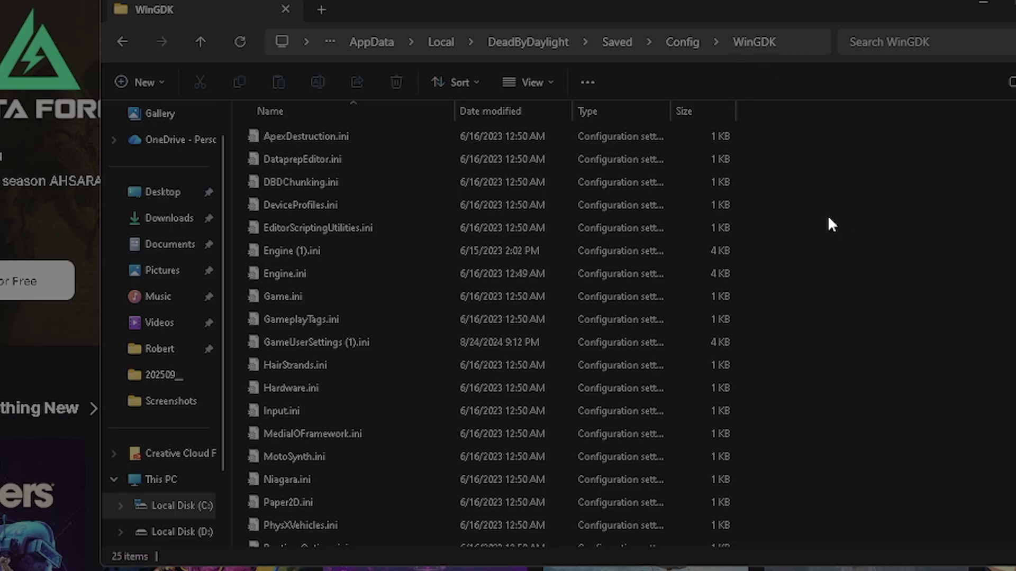
Step: Open GameUserSettings (1).ini and put the text cursor at the end of the sg.ShadowQuality line
scroll(822, 274, "down", 1)
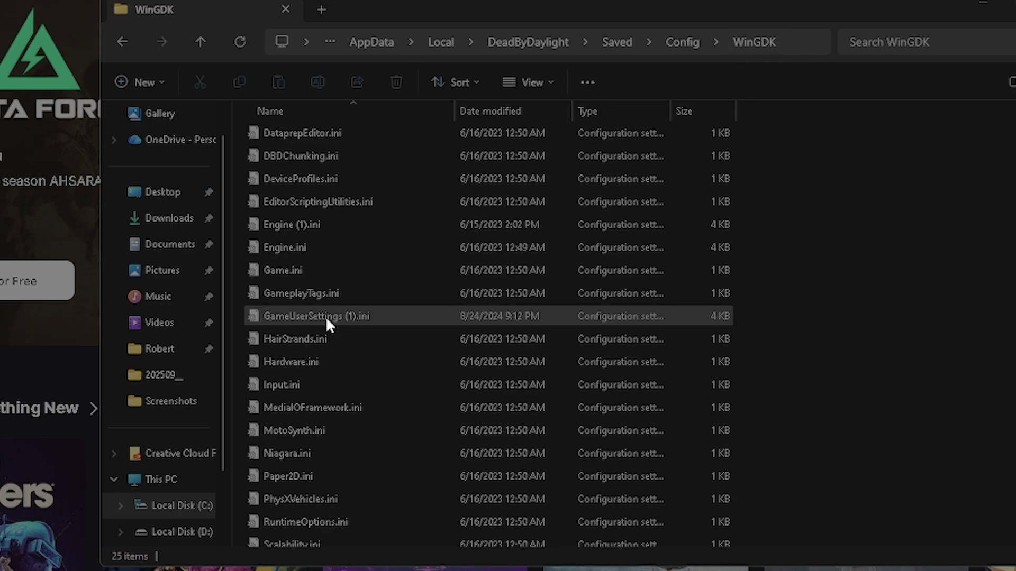
double_click(324, 315)
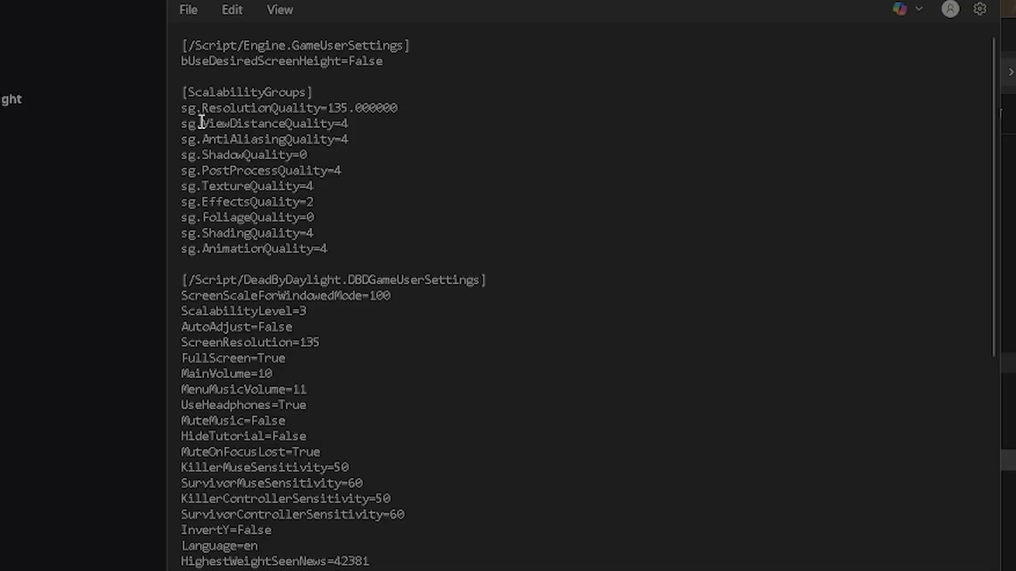
left_click_drag(203, 155, 328, 154)
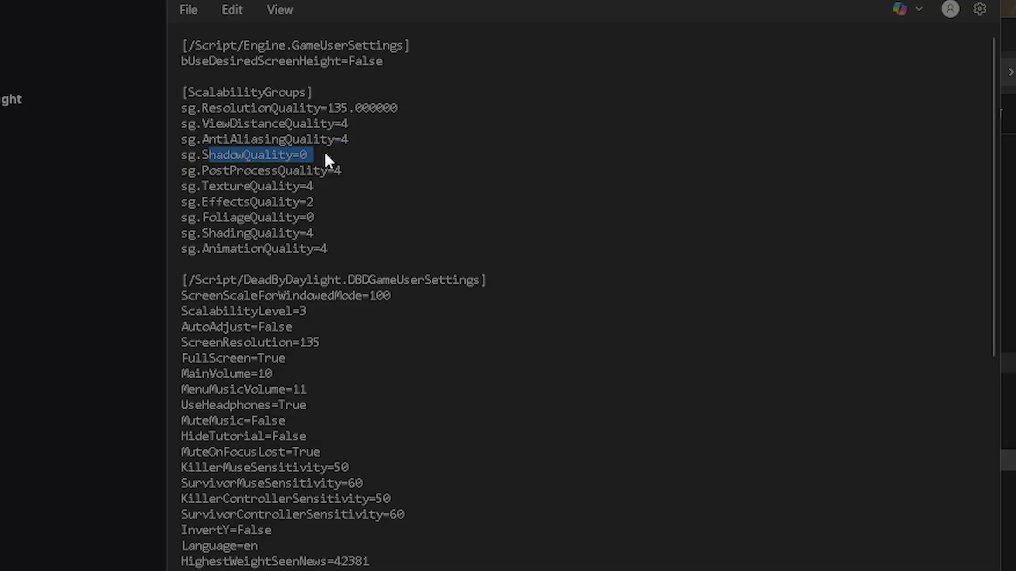
left_click(314, 155)
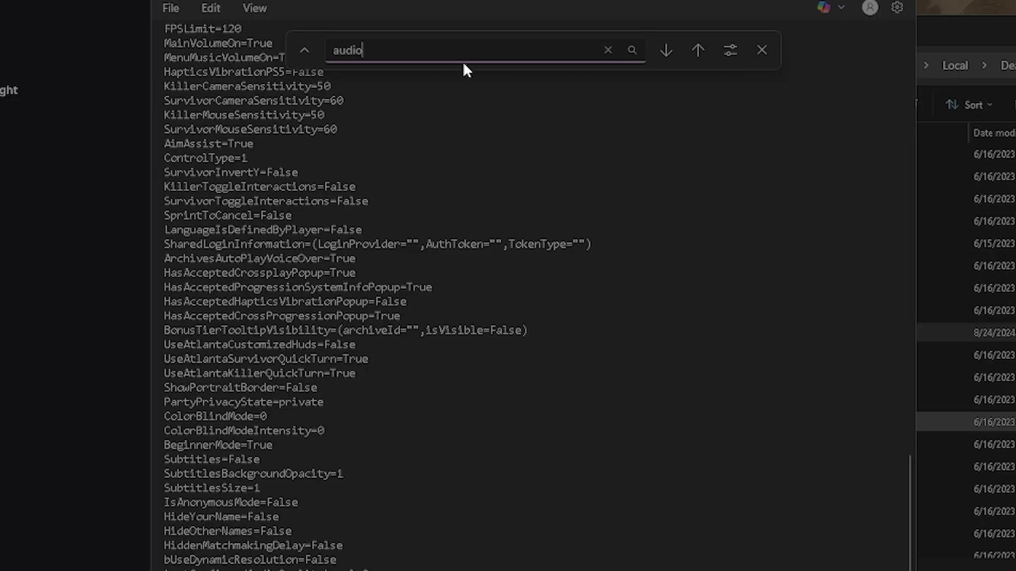
Step: Search the settings file for "audio" and highlight the whole ScalabilityGroups block near its beginning
key("Return")
scroll(585, 220, "up", 5)
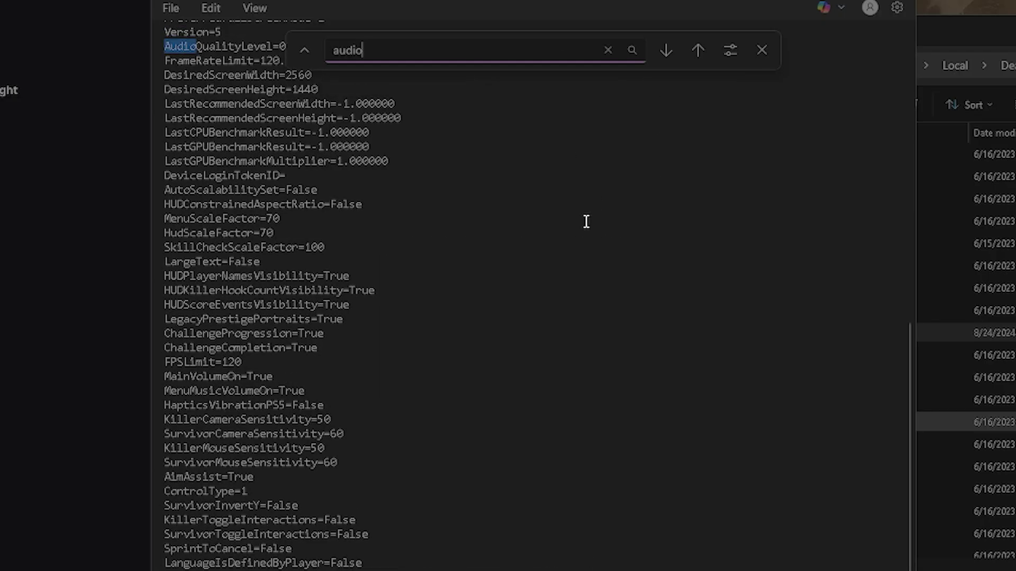
left_click(305, 242)
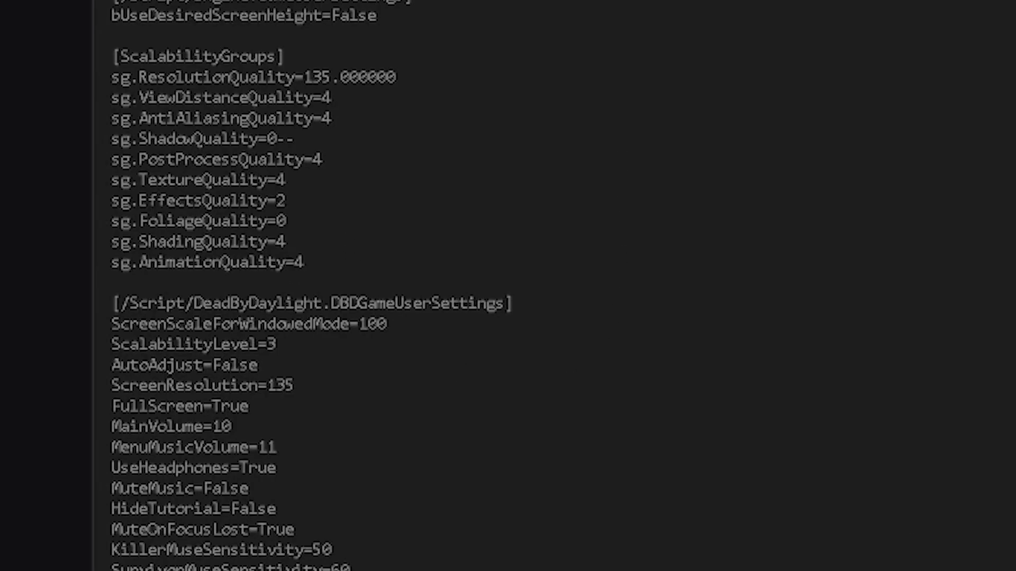
left_click_drag(418, 260, 111, 56)
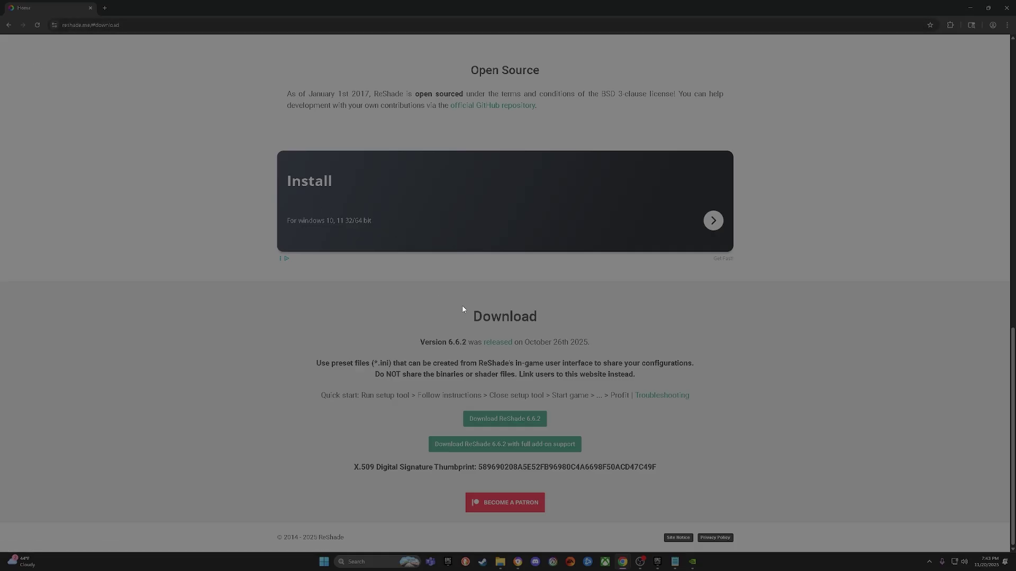
Step: Download ReShade 6.6.2 without add-on support, start its setup, and look through the list of detected games
left_click(516, 418)
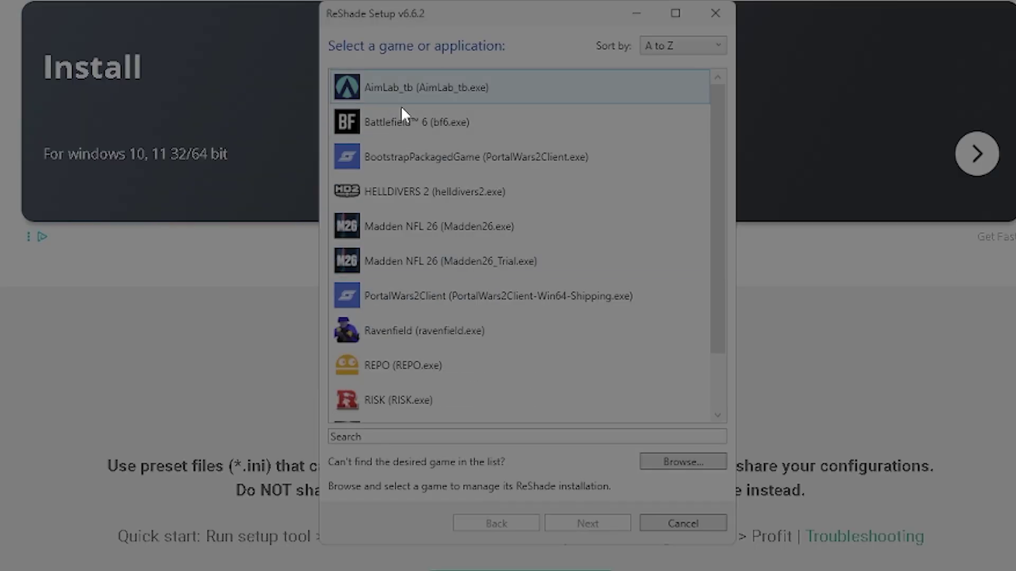
scroll(571, 144, "down", 3)
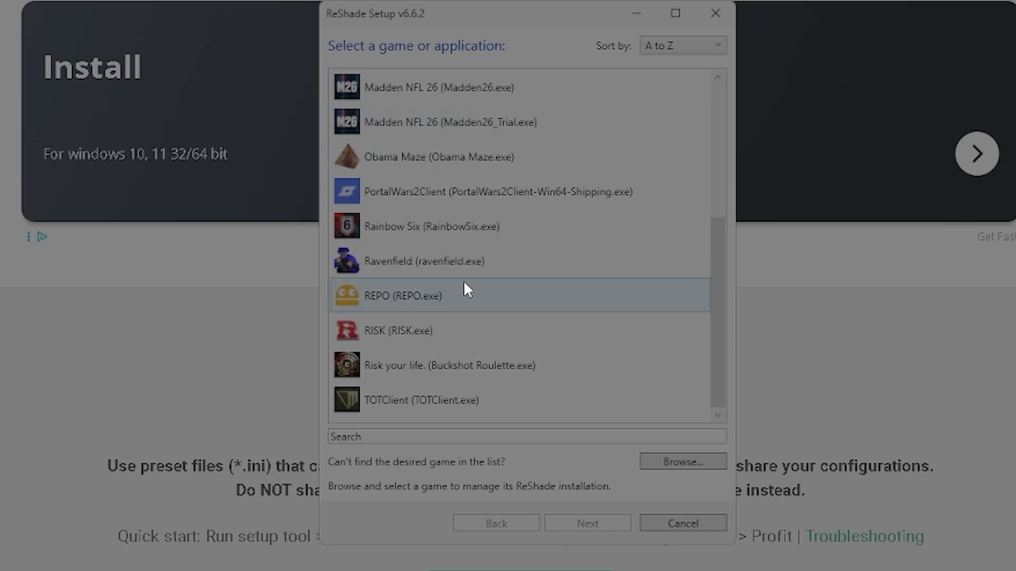
scroll(529, 296, "up", 4)
scroll(487, 244, "down", 3)
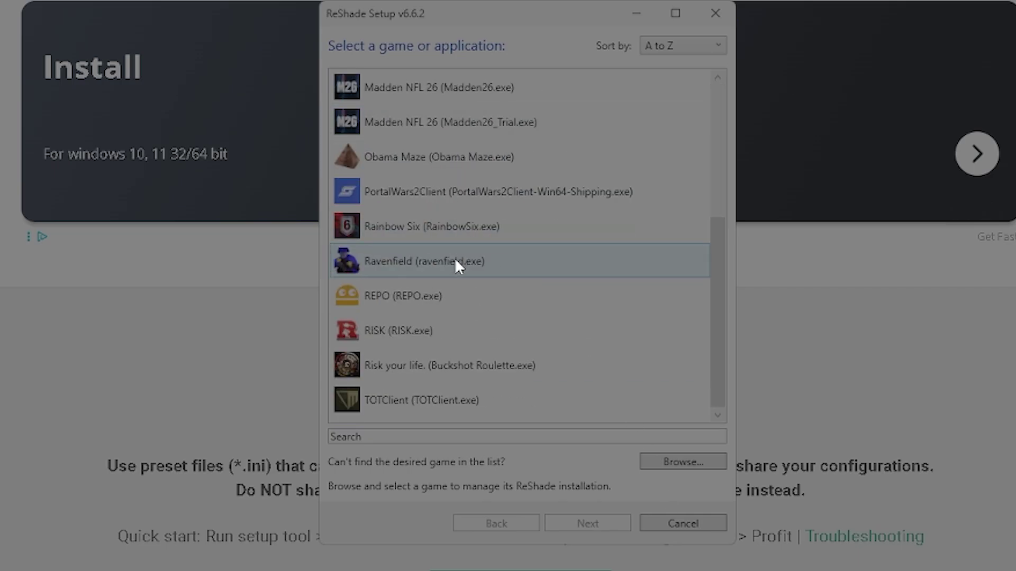
Step: Browse for the game manually and open the DeadByDaylight folder inside Fortnite on New Volume (E:)
left_click(682, 462)
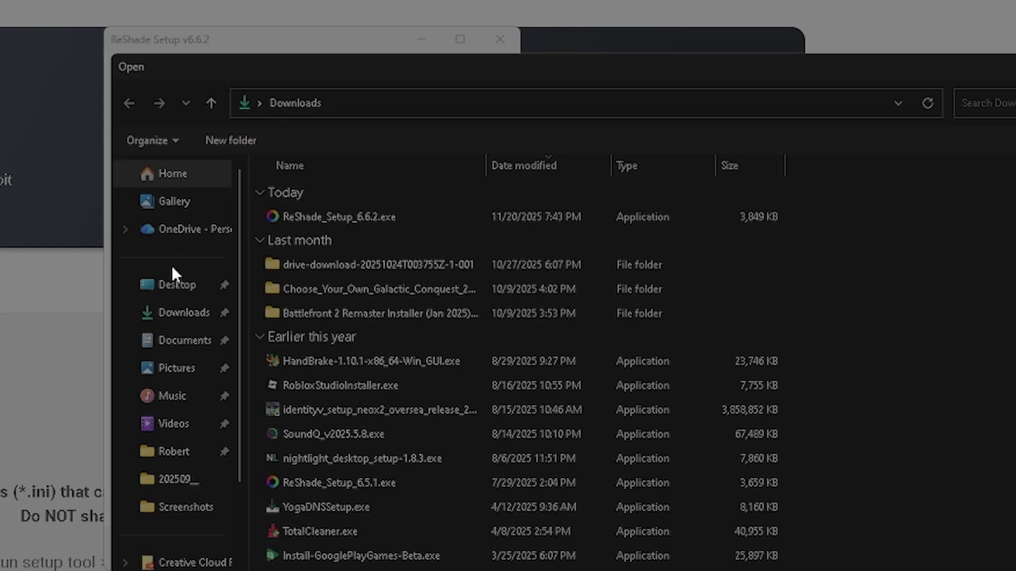
scroll(172, 265, "down", 2)
left_click(195, 472)
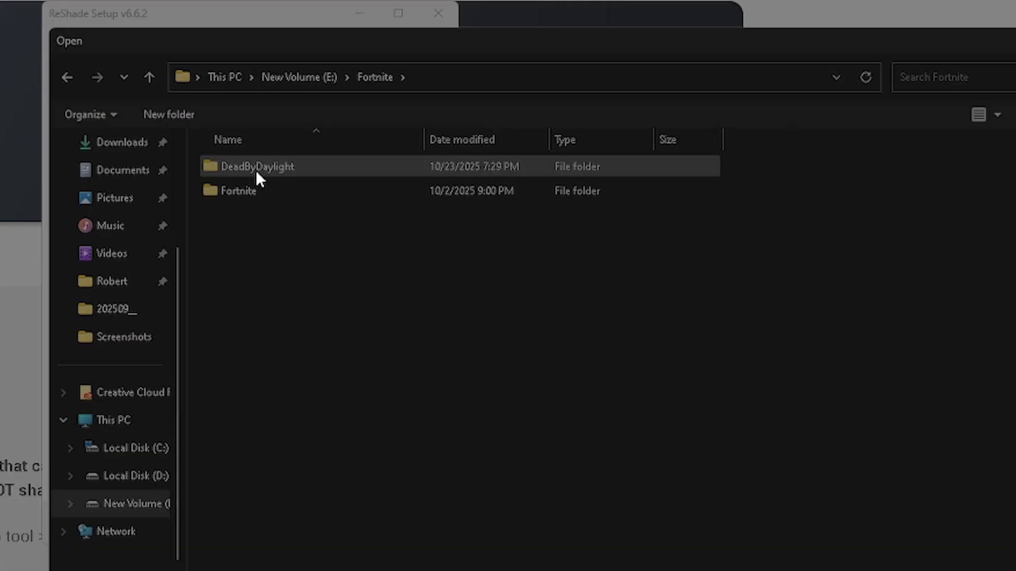
double_click(259, 170)
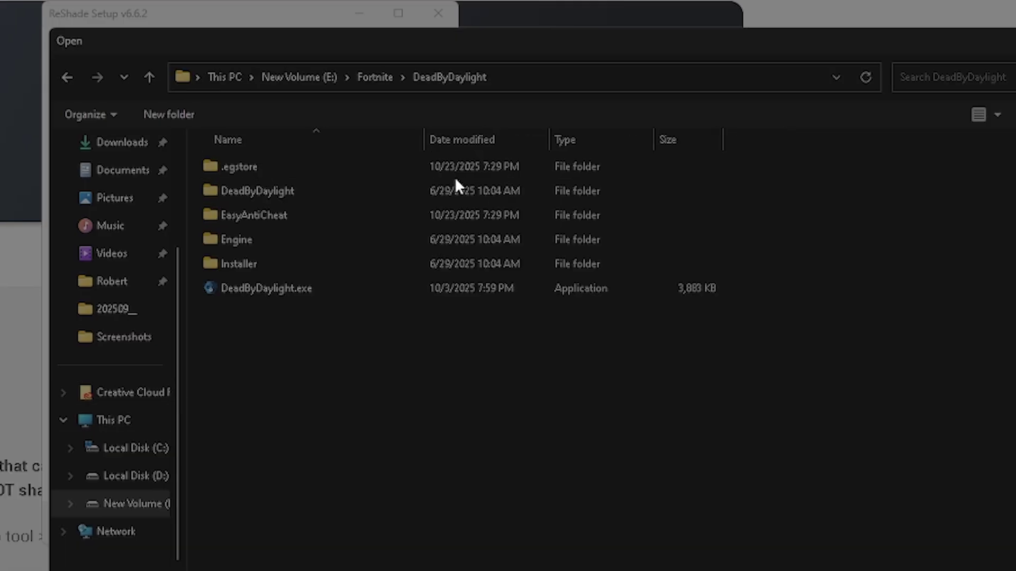
left_click(284, 288)
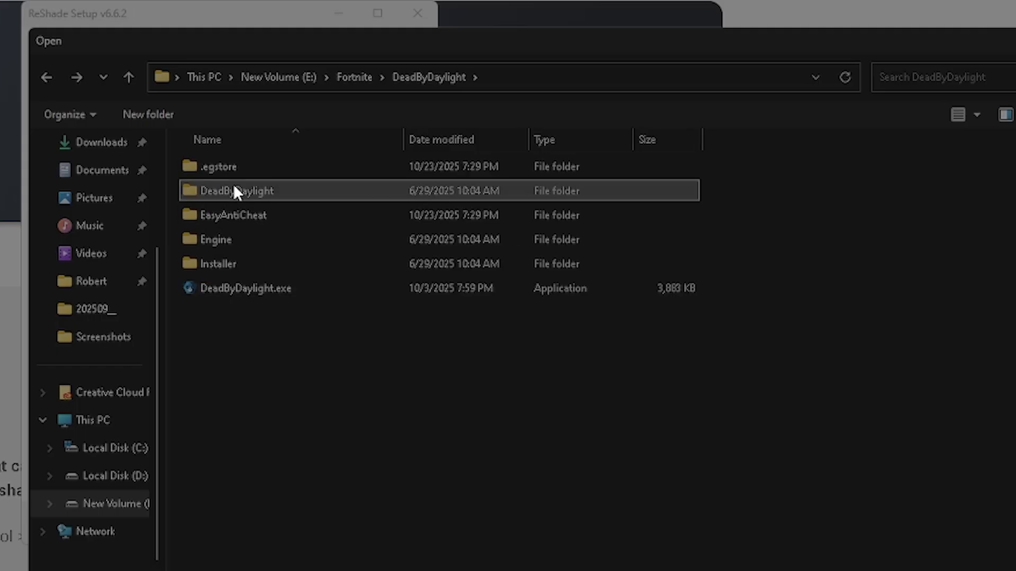
Step: Choose DeadByDaylight-EGS-Shipping.exe from the inner DeadByDaylight folder's Binaries\EGS directory as the ReShade target
double_click(253, 190)
double_click(237, 166)
double_click(238, 173)
left_click(230, 215)
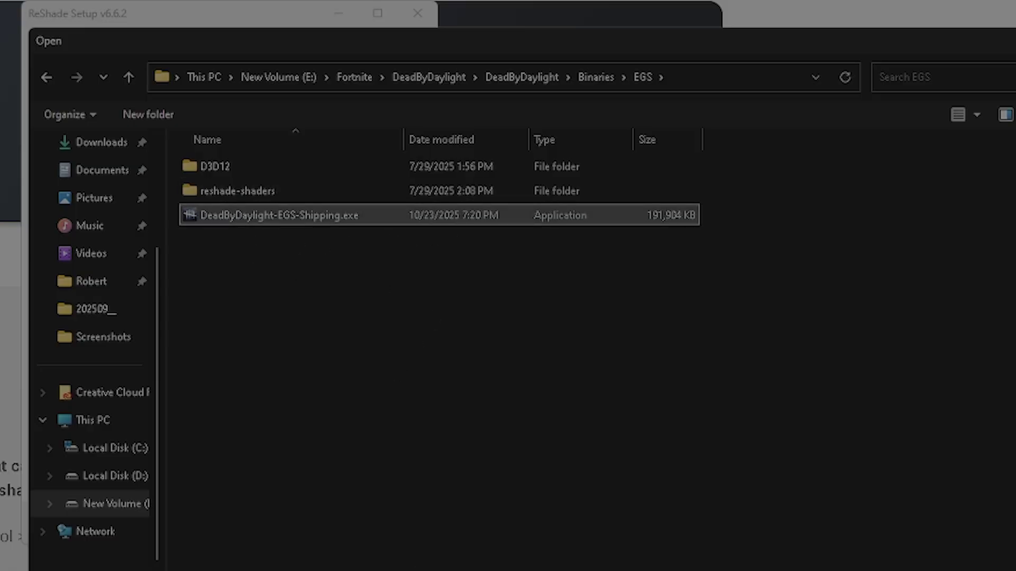
key("Return")
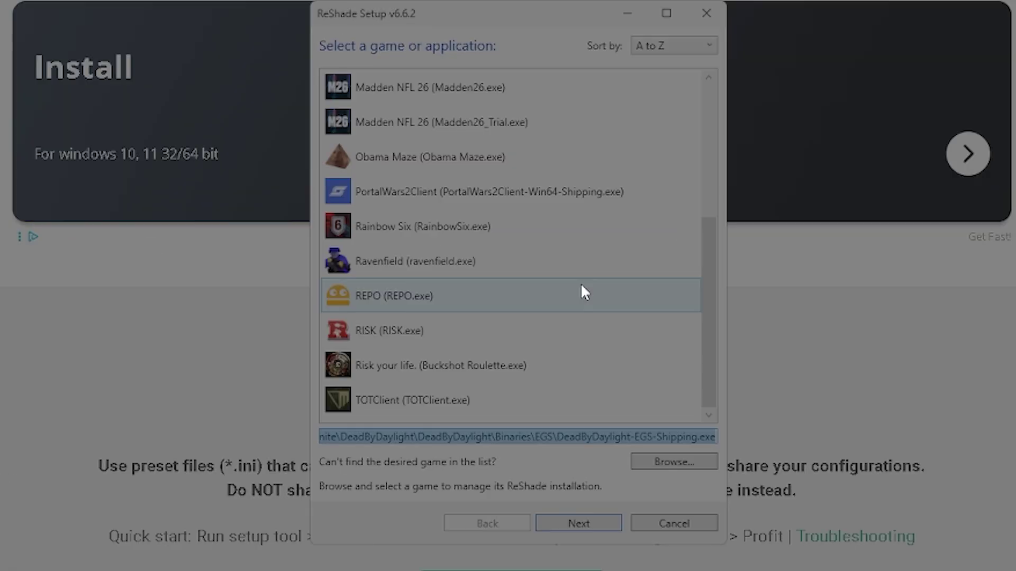
Step: Confirm the chosen game and accept DirectX 10/11/12 as its rendering API
left_click(553, 524)
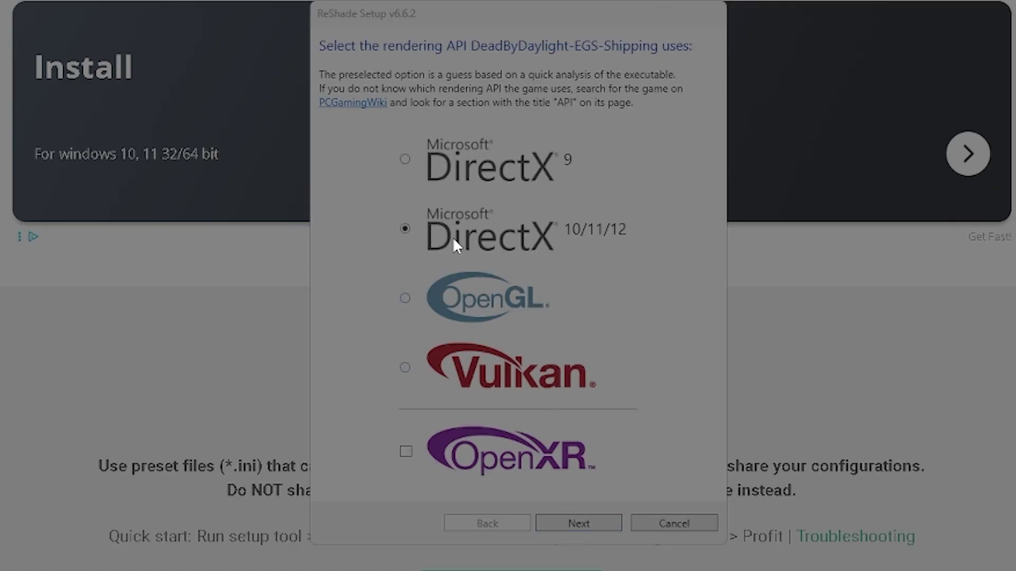
left_click(607, 524)
key("Return")
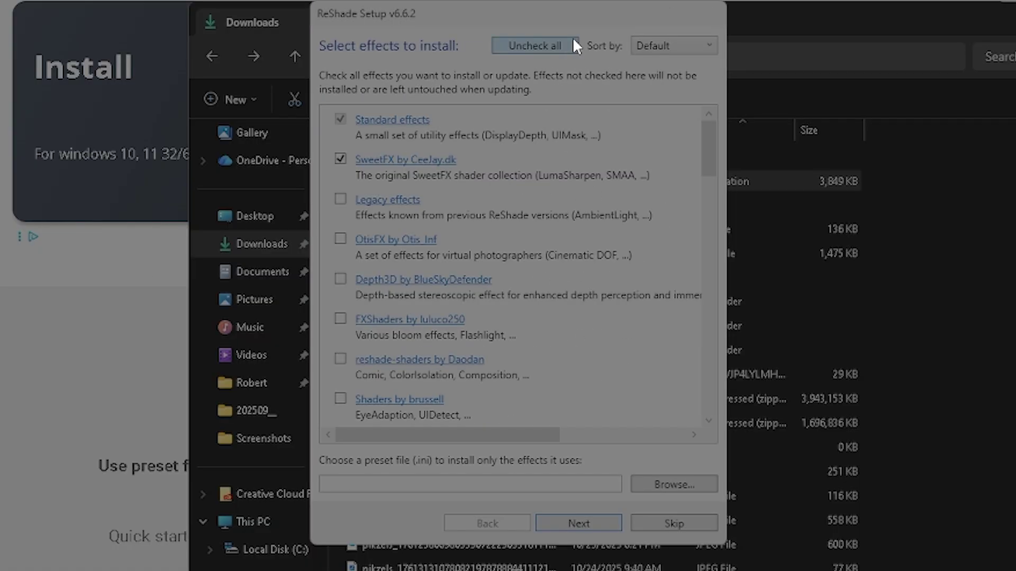
Step: Check all effect packages in the list and continue with their installation
left_click(529, 45)
left_click(526, 46)
scroll(430, 288, "down", 10)
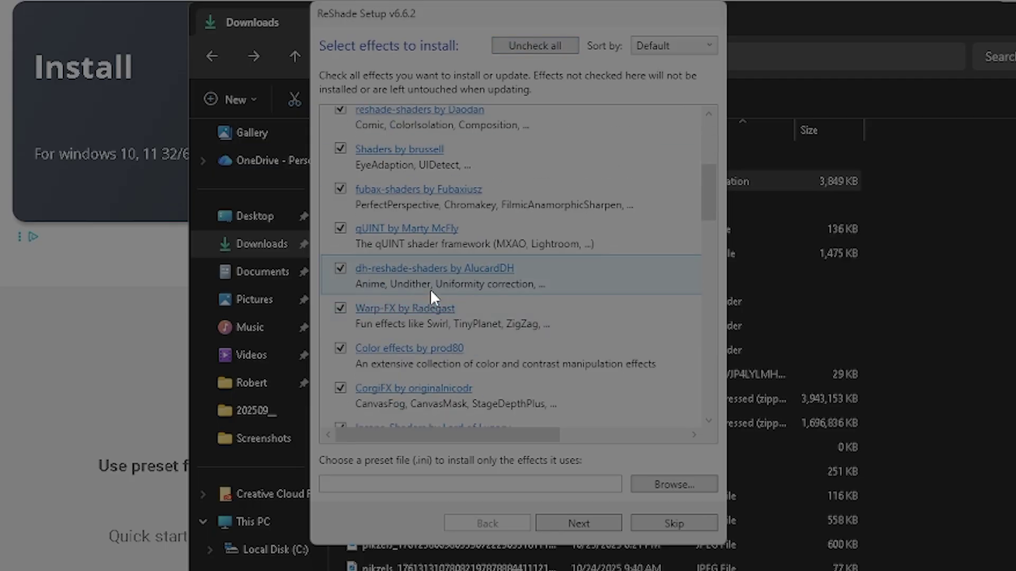
left_click(575, 523)
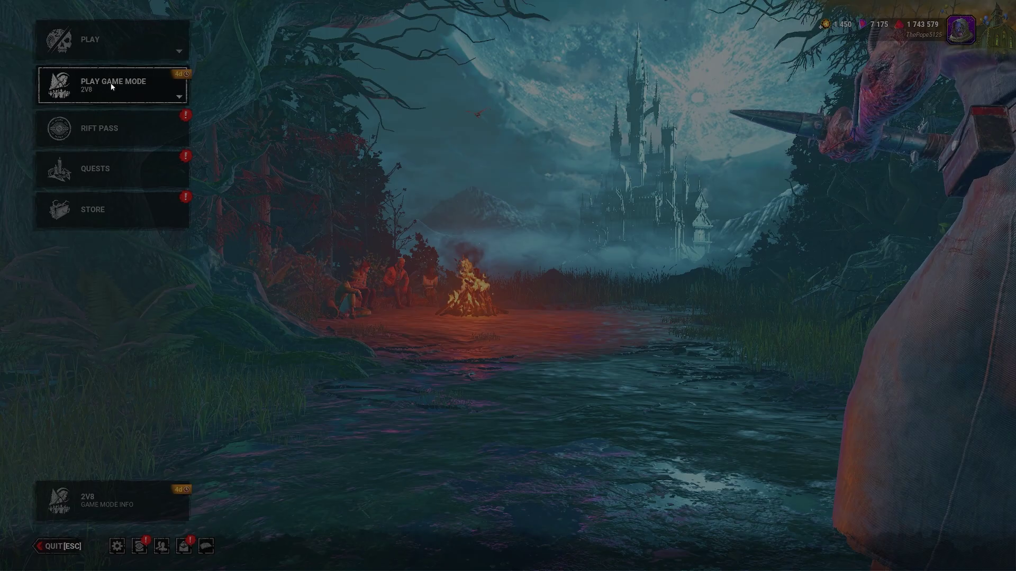
Step: Open the ReShade overlay in Dead by Daylight and examine the enabled LiftGammaGain, Contrast Limited Sharpening and prod80_04_ContrastBrightnessSaturation effects
key("Home")
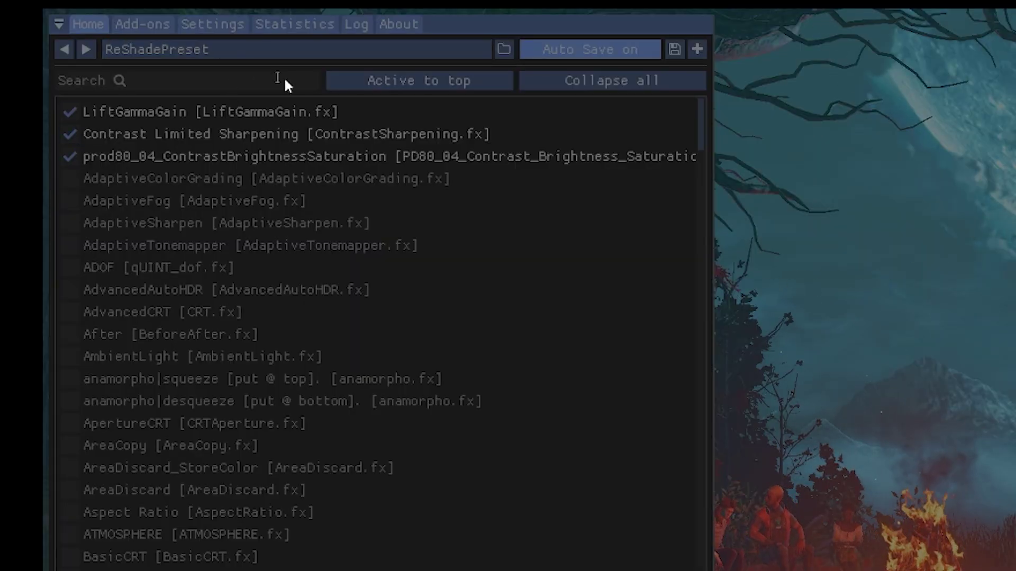
left_click(278, 49)
left_click(267, 45)
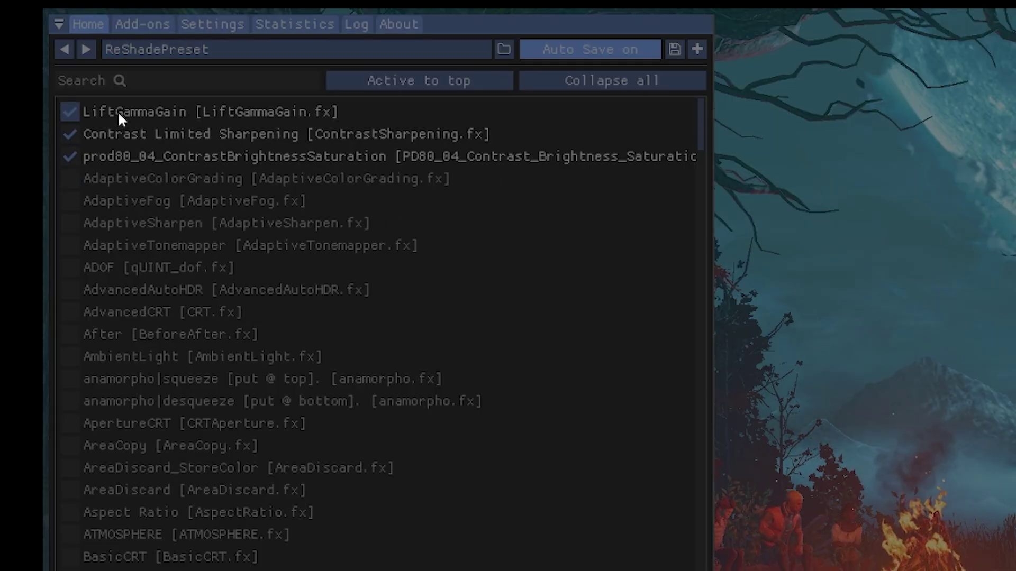
mouse_move(144, 131)
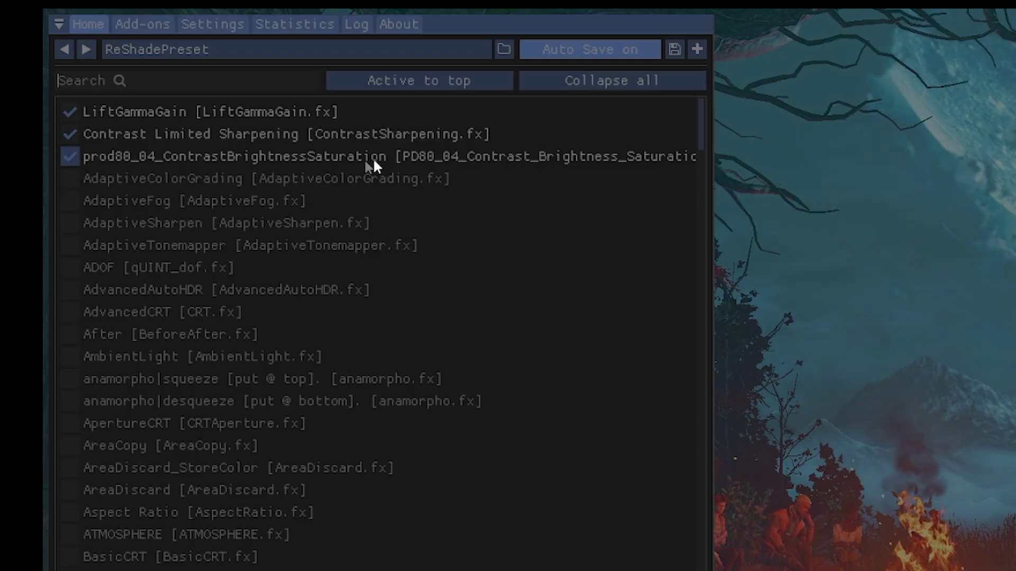
right_click(558, 165)
right_click(299, 166)
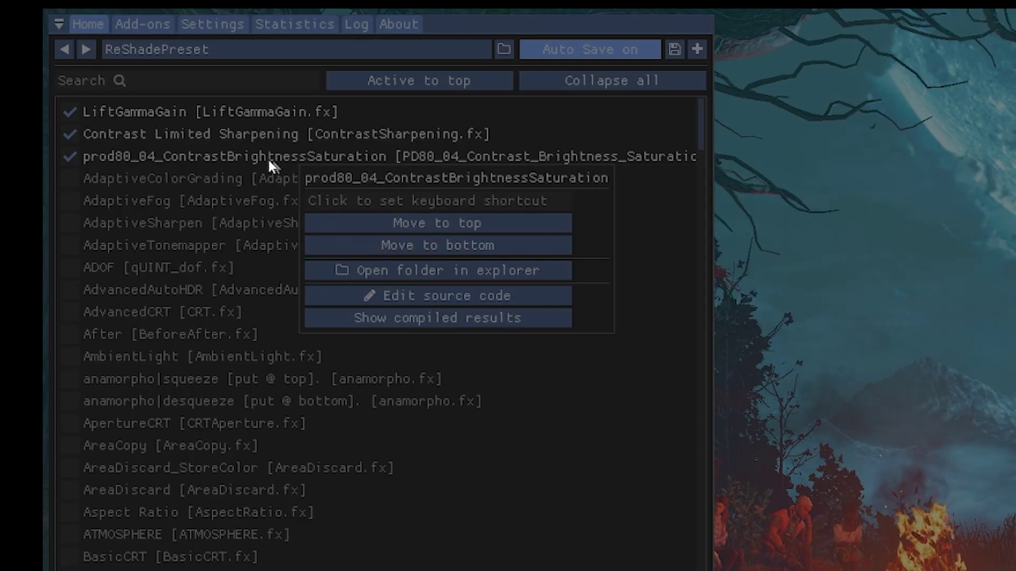
left_click(838, 168)
scroll(458, 522, "down", 5)
scroll(496, 446, "up", 5)
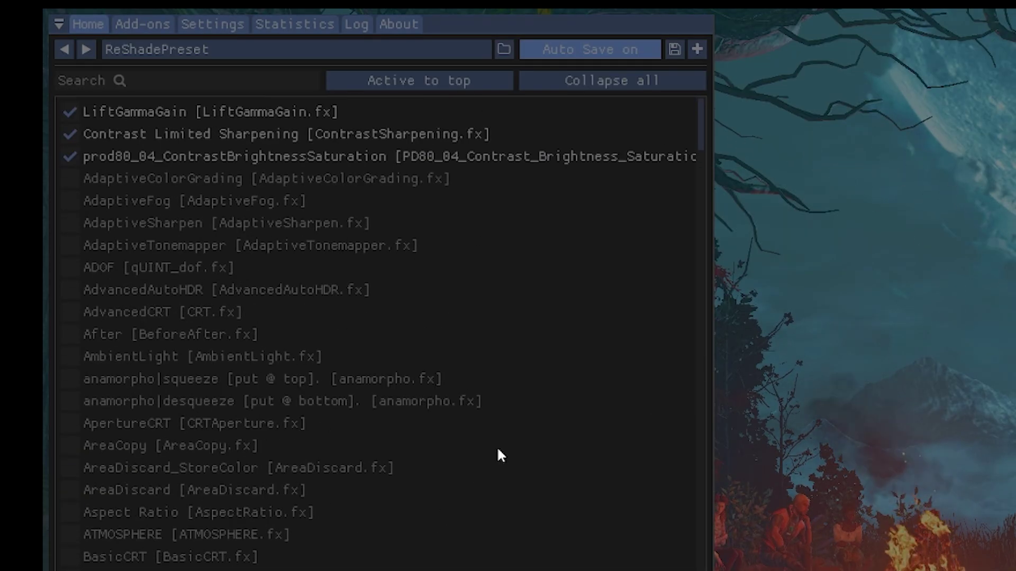
scroll(450, 467, "down", 5)
scroll(630, 244, "up", 5)
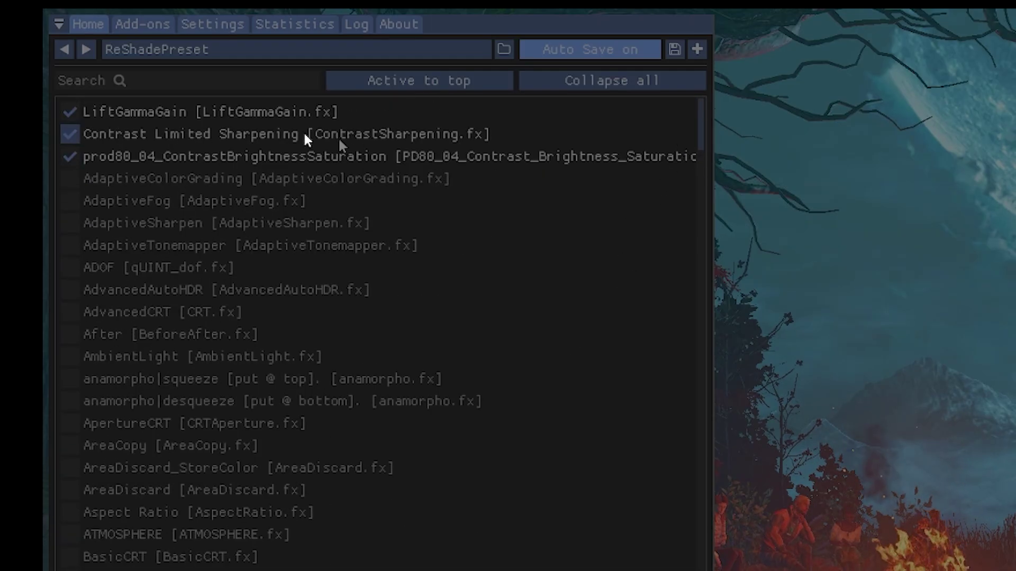
left_click(135, 48)
left_click(133, 47)
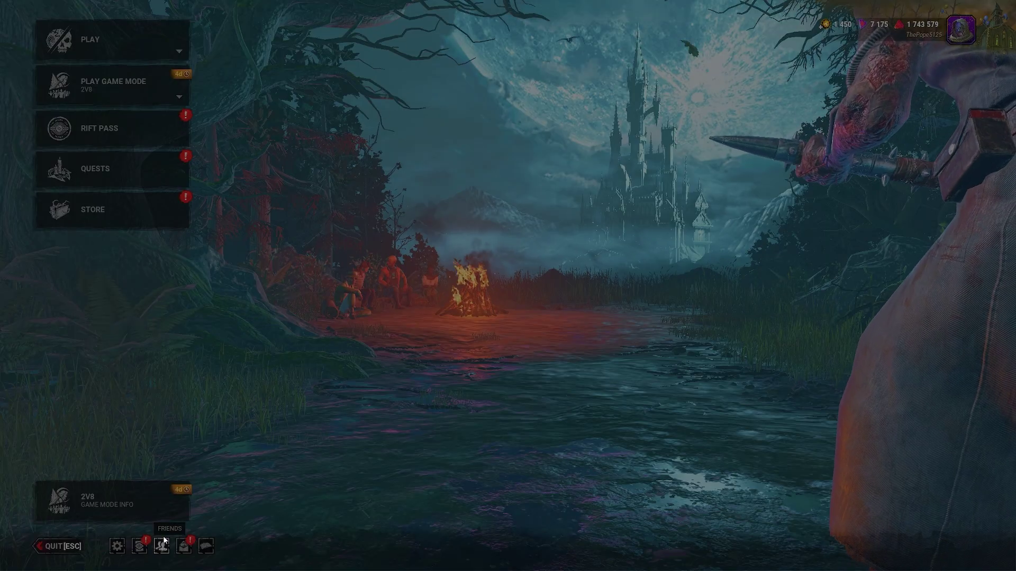
Step: Open the Evan MacMillan entry of Tome 23 - Cradle and Grave from the game's main menu
left_click(140, 548)
left_click(119, 186)
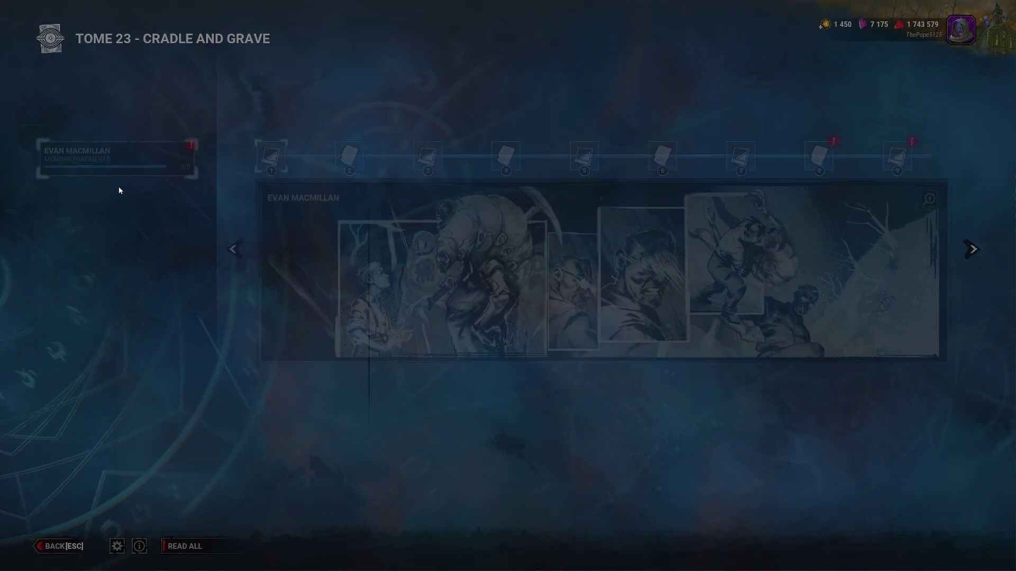